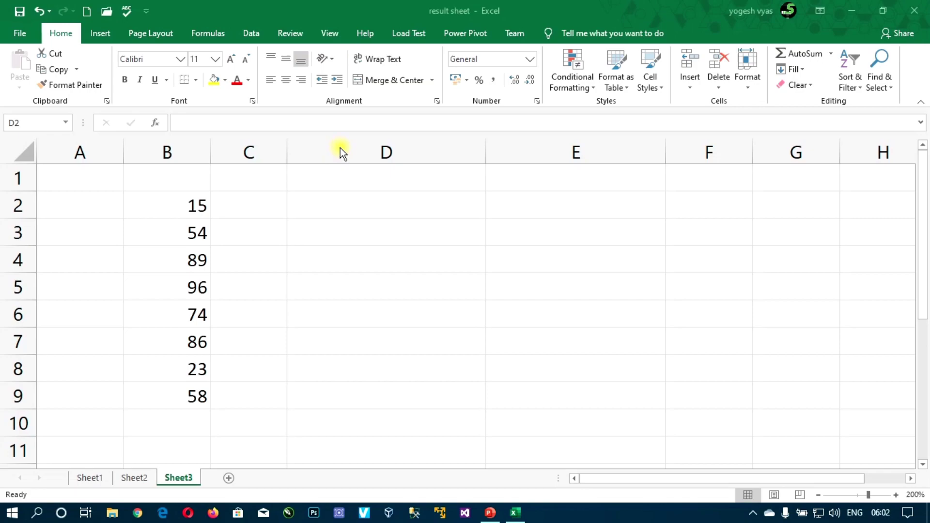
Step: Look over the values in B2:B4, leave B3 unchanged, and select D3 for the total
click(359, 205)
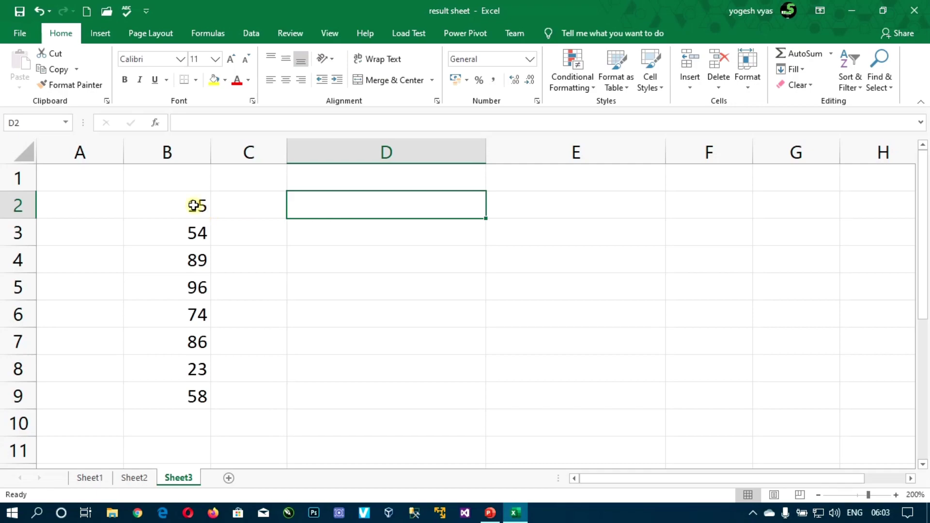
click(197, 208)
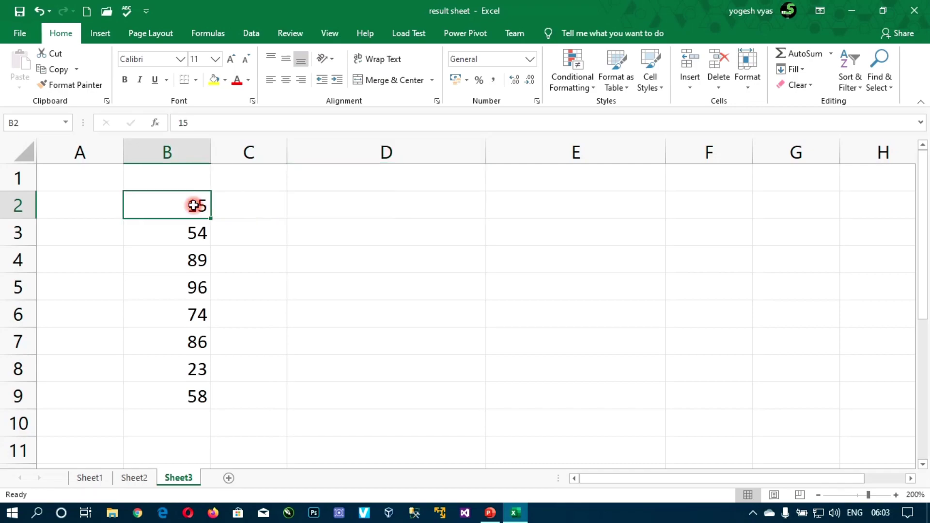
click(191, 233)
click(193, 264)
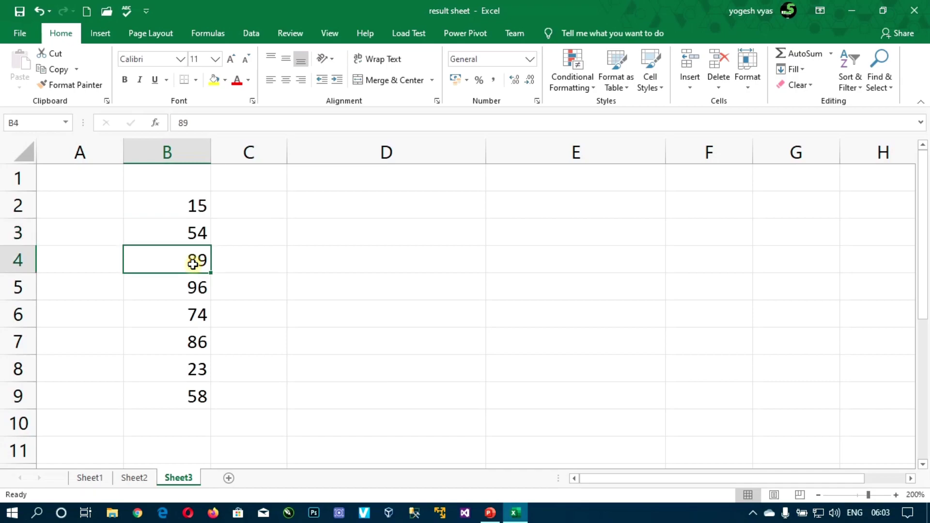
click(193, 210)
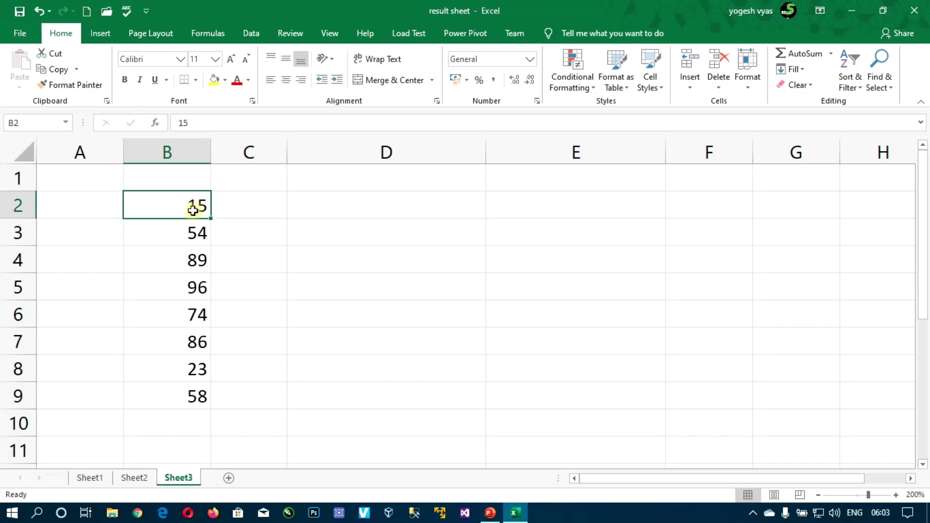
click(190, 237)
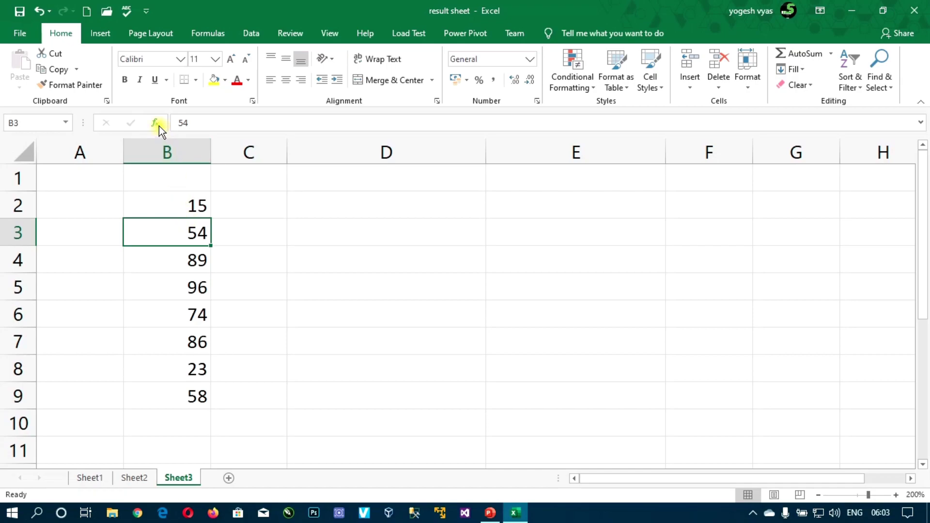
click(196, 123)
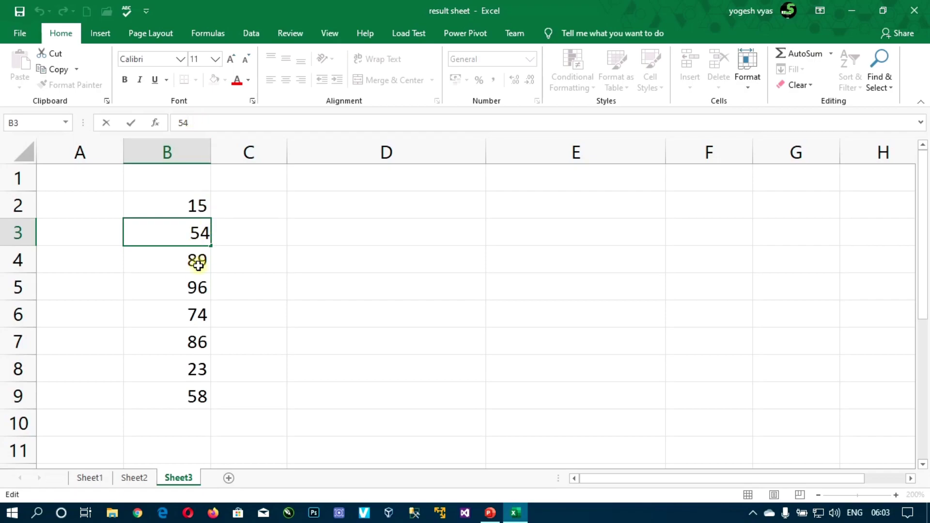
key(Escape)
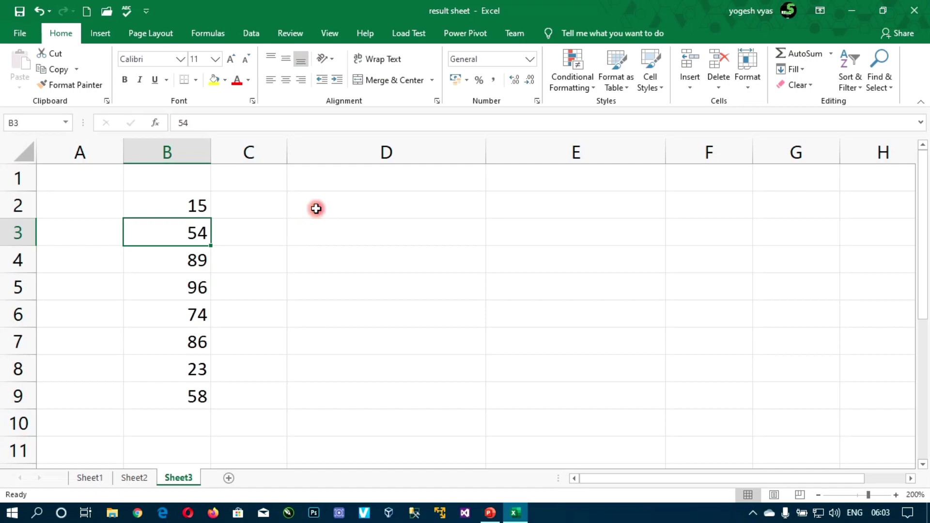
click(315, 207)
click(312, 228)
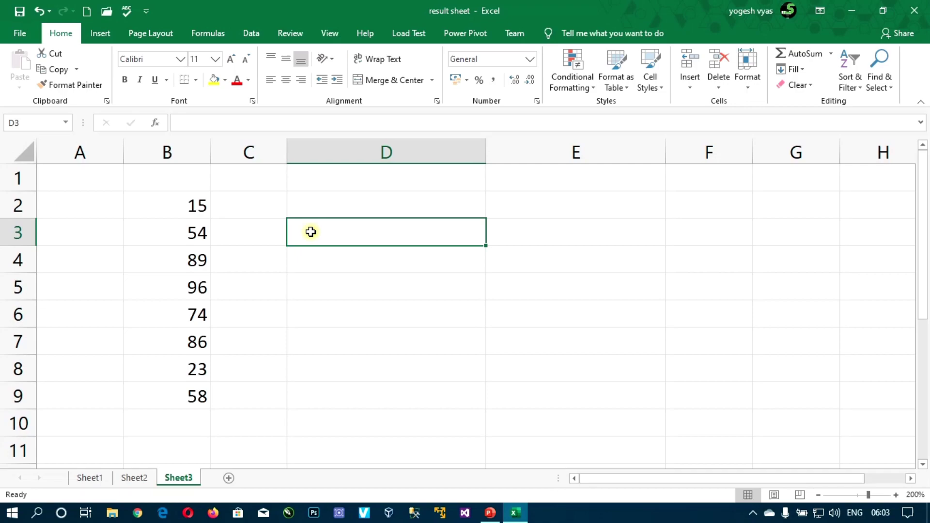
Step: Enter =SUM(B2:B9) in D3 to show 495, then select B2:B9 to confirm the total
text(=)
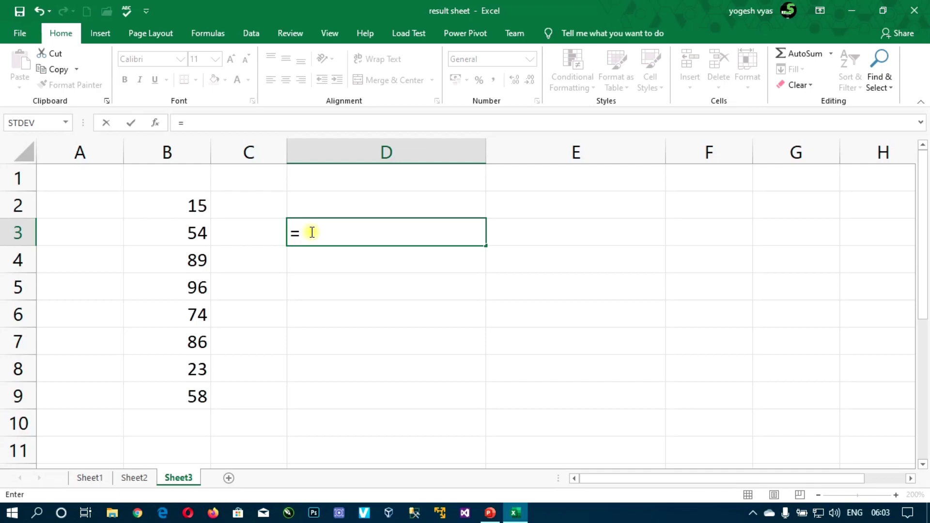
text(sum)
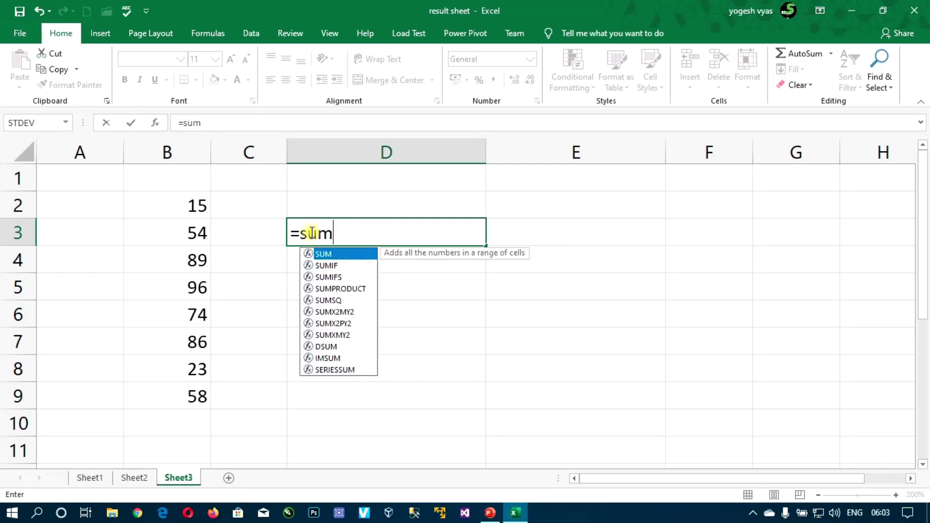
key(Tab)
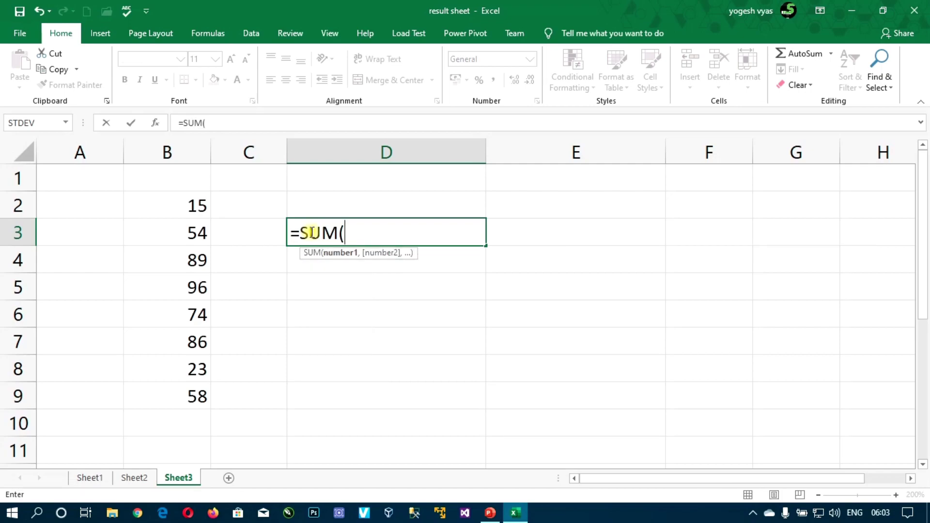
drag(186, 212, 194, 394)
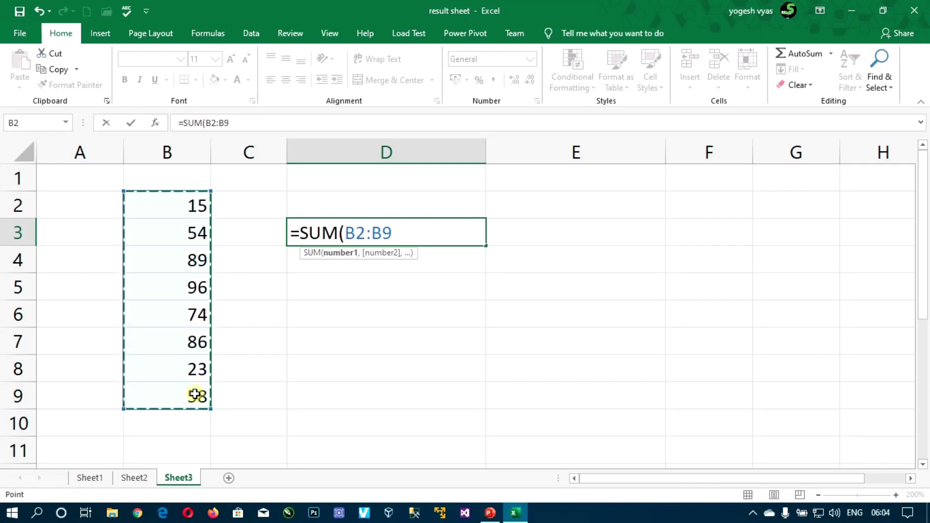
text())
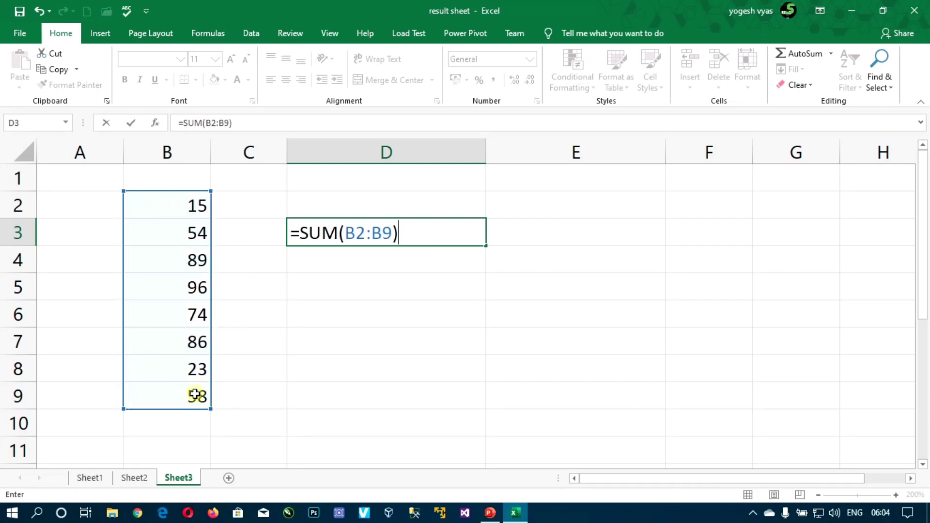
key(Return)
mouse_move(195, 394)
mouse_down()
mouse_move(177, 206)
mouse_move(168, 395)
mouse_up()
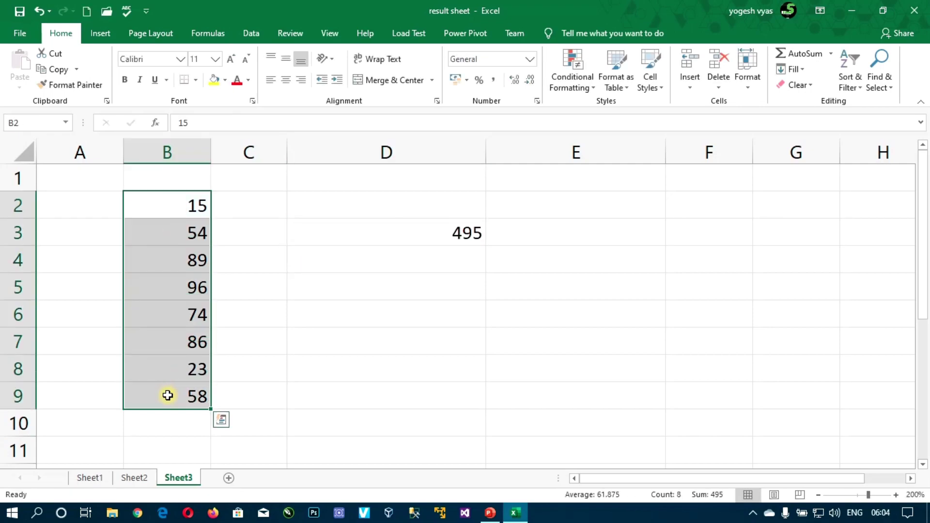
click(437, 232)
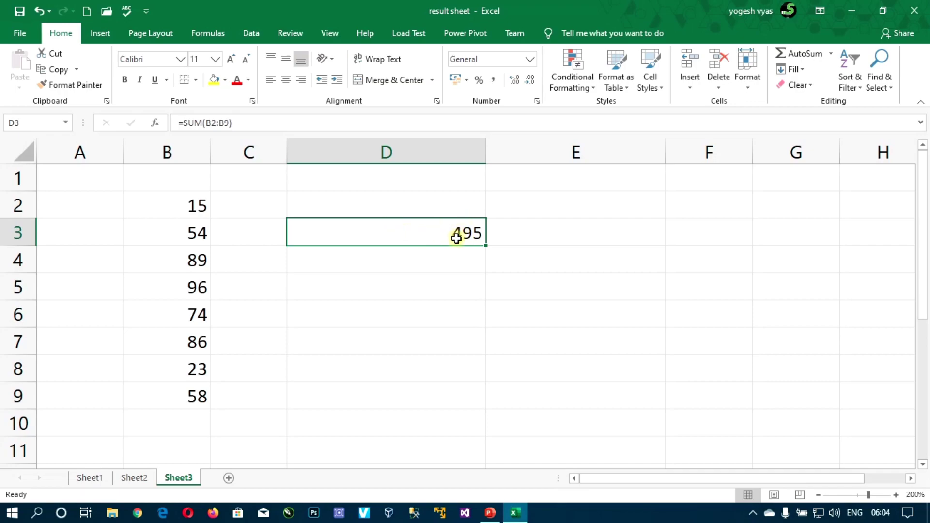
drag(188, 206, 194, 372)
click(458, 234)
drag(194, 205, 185, 396)
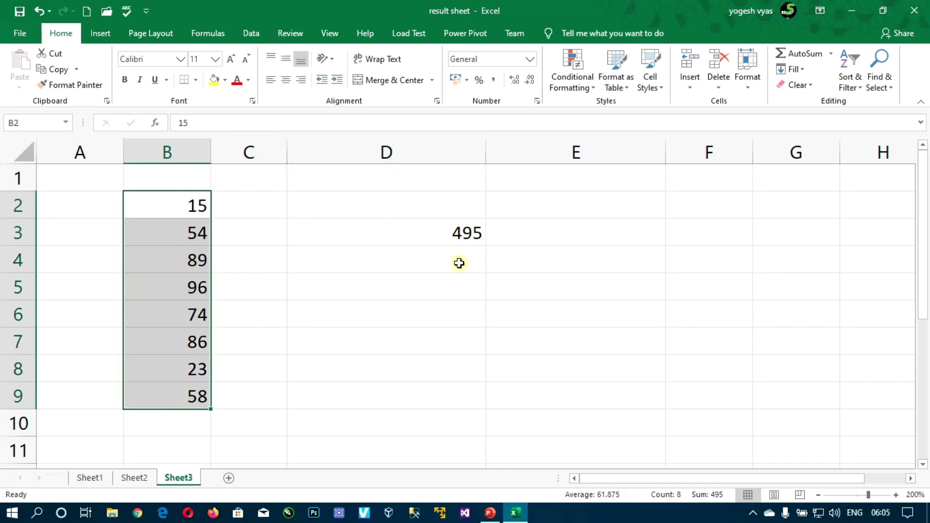
click(459, 231)
drag(191, 207, 175, 390)
click(177, 287)
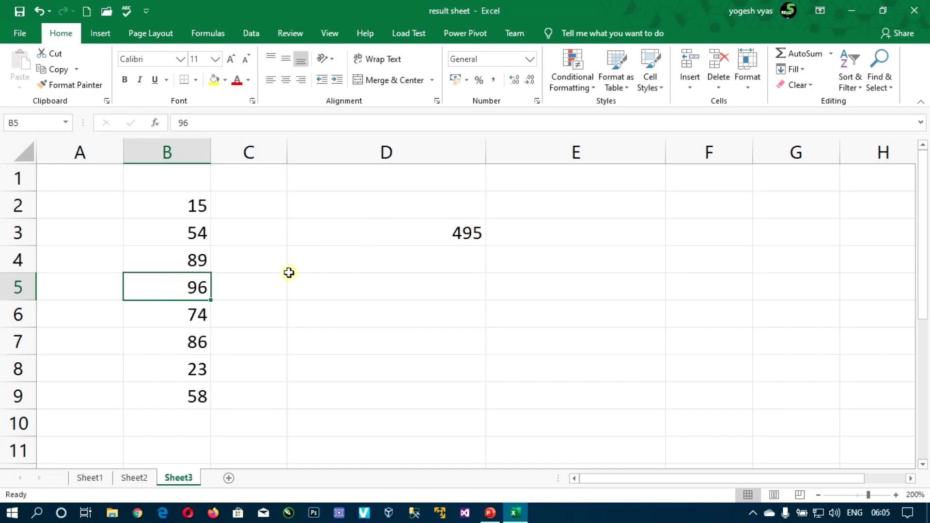
Step: Change B5 from 96 to 90 and check that D3's =SUM(B2:B9) now shows 489
double_click(200, 291)
key(BackSpace)
text(0)
key(Return)
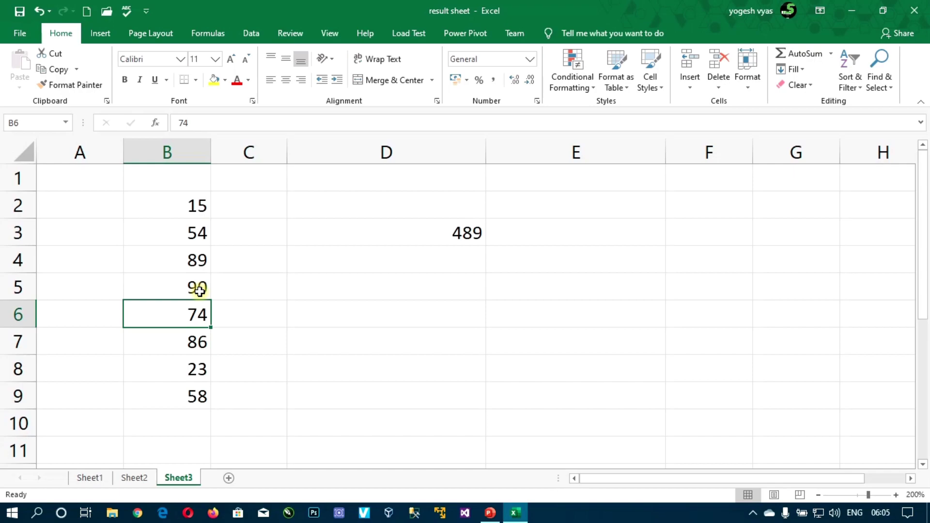
click(472, 233)
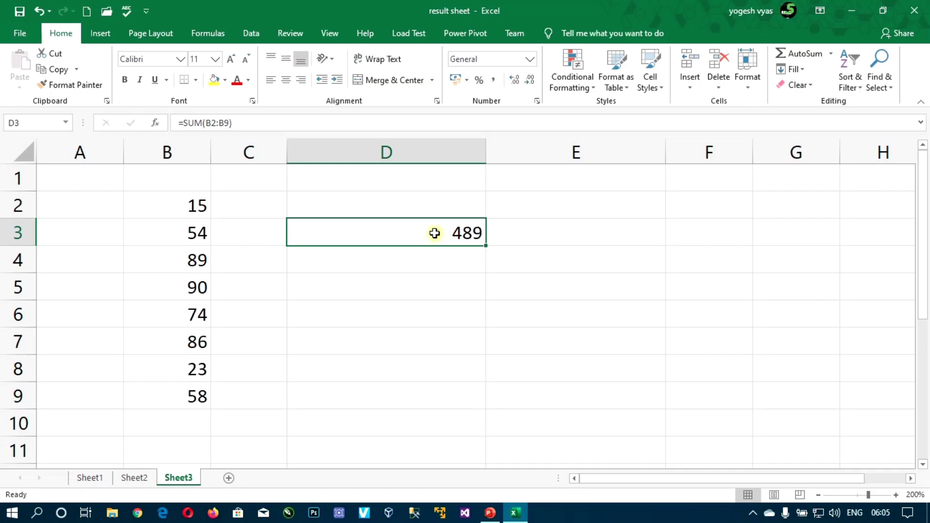
double_click(434, 233)
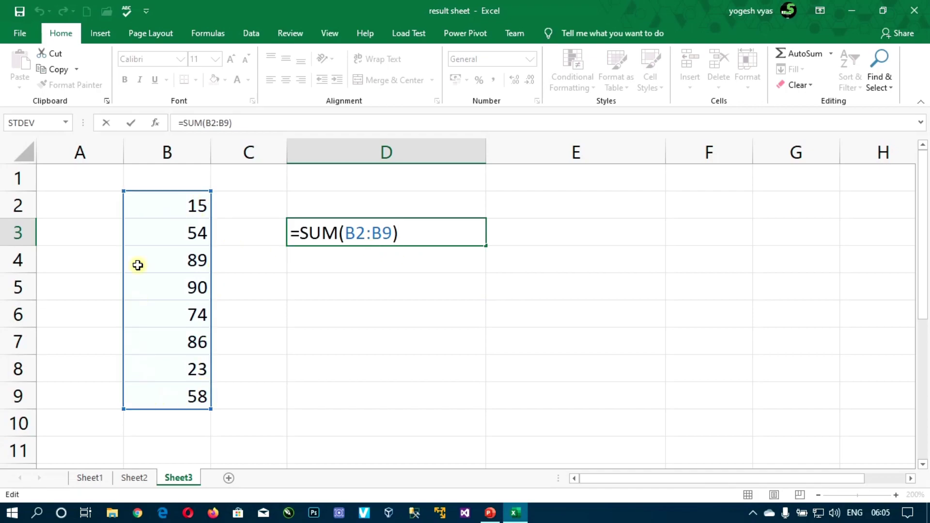
text(=B2+B4+B7)
Step: Type the hardcoded formula =15+89+86 into D5 so it displays 190
click(413, 290)
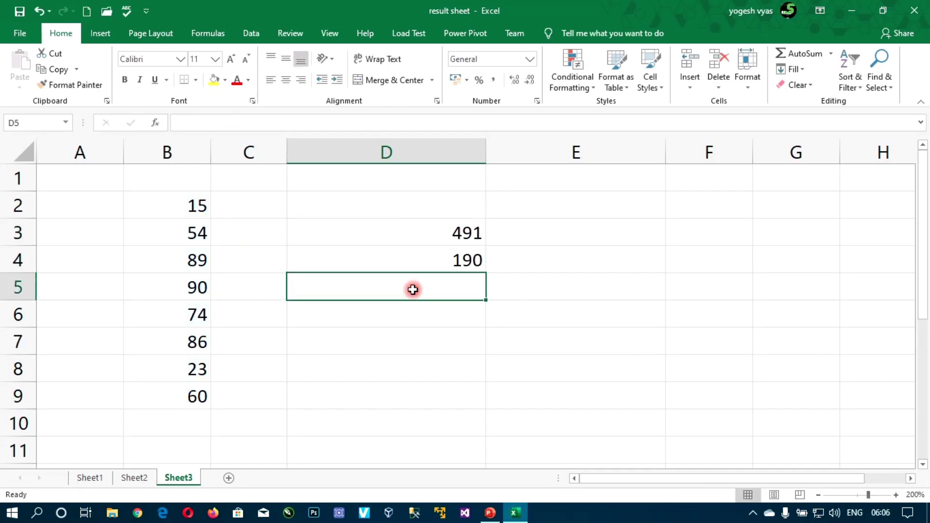
text(=)
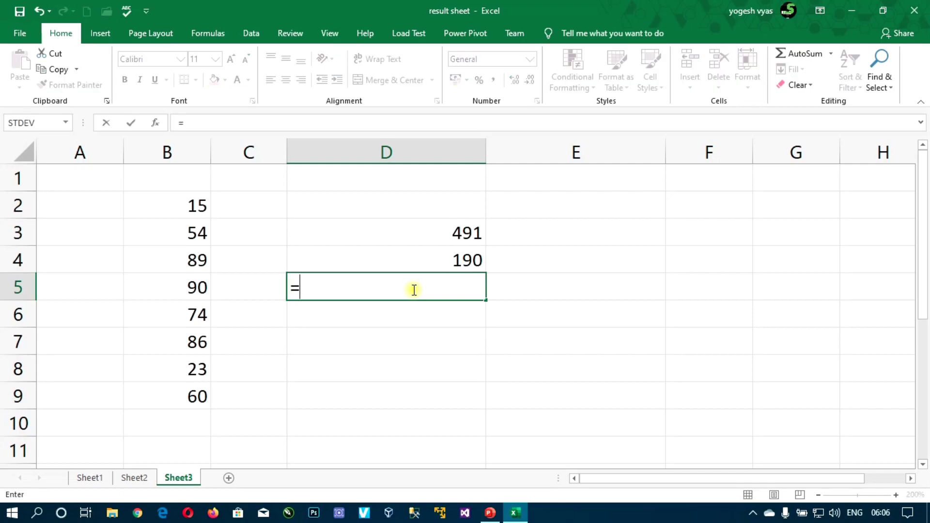
text(15+)
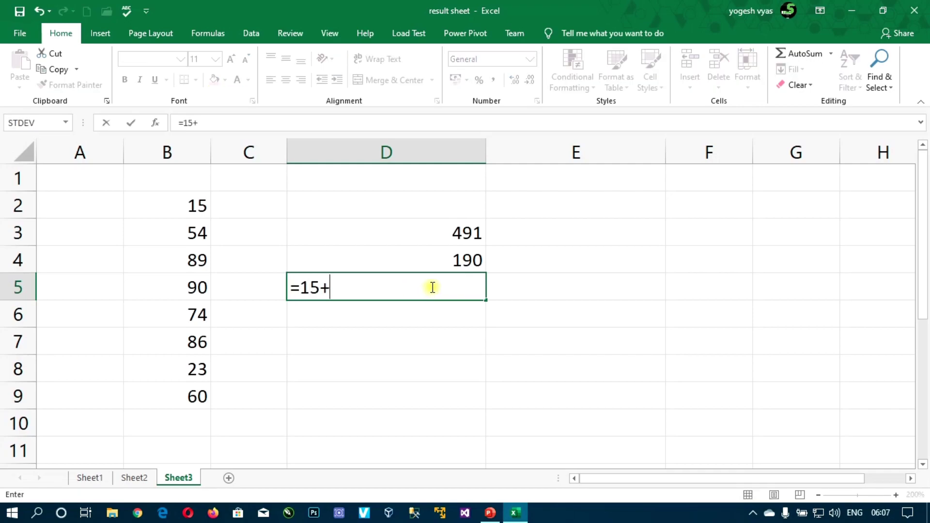
text(89)
text(+)
text(86)
key(Return)
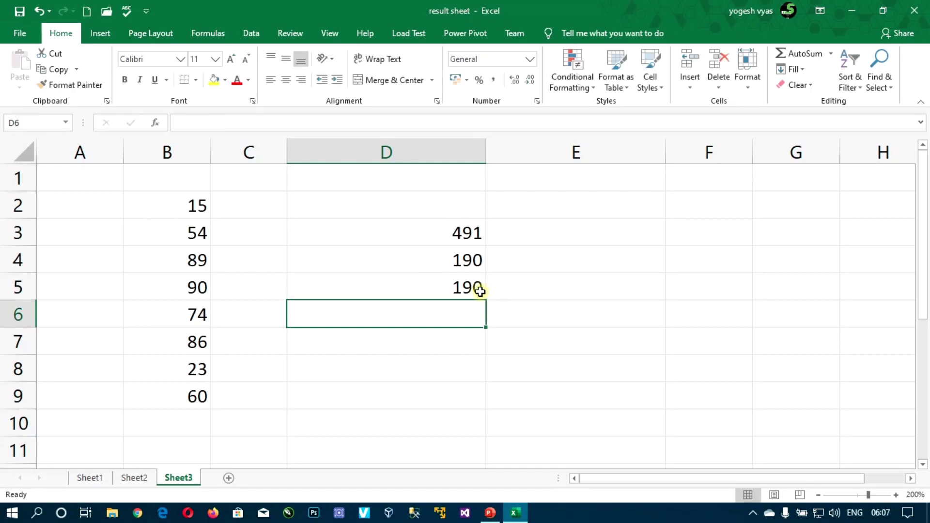
click(477, 290)
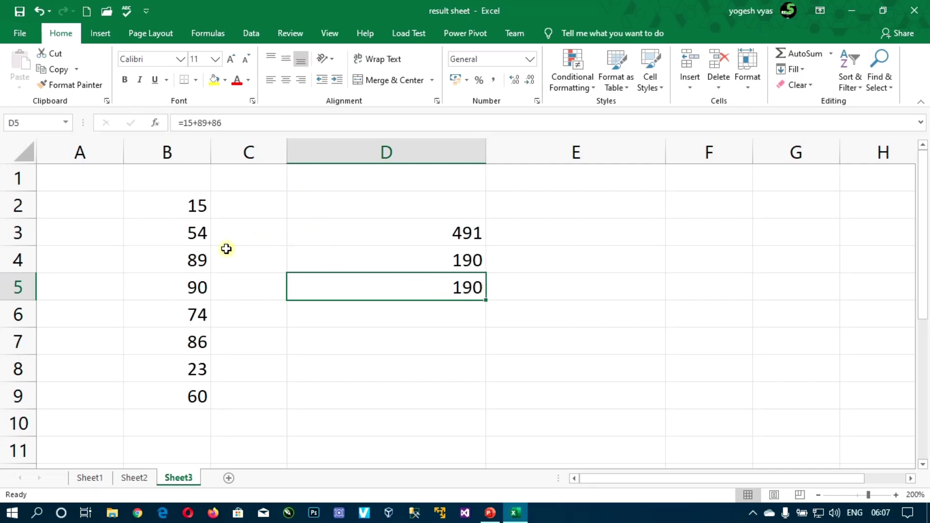
Step: Change B7 from 86 to 92
click(197, 342)
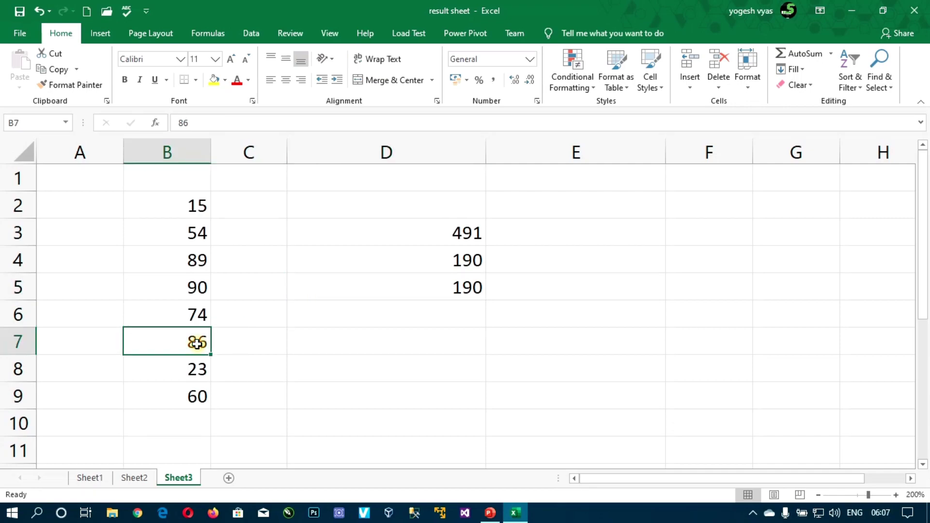
text(90)
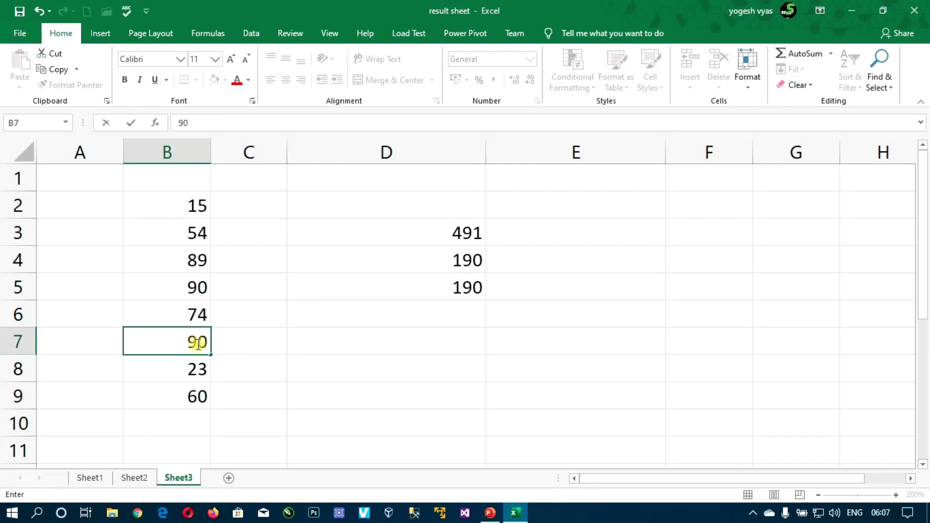
key(BackSpace)
text(2)
key(Return)
Step: Compare D3 (497), D4 (196) and hardcoded D5, which stays at 190
click(474, 227)
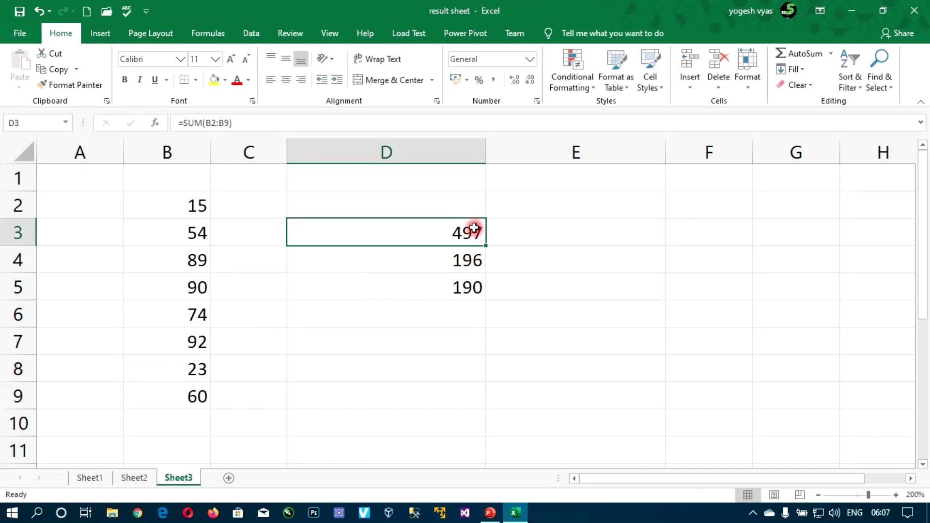
click(473, 259)
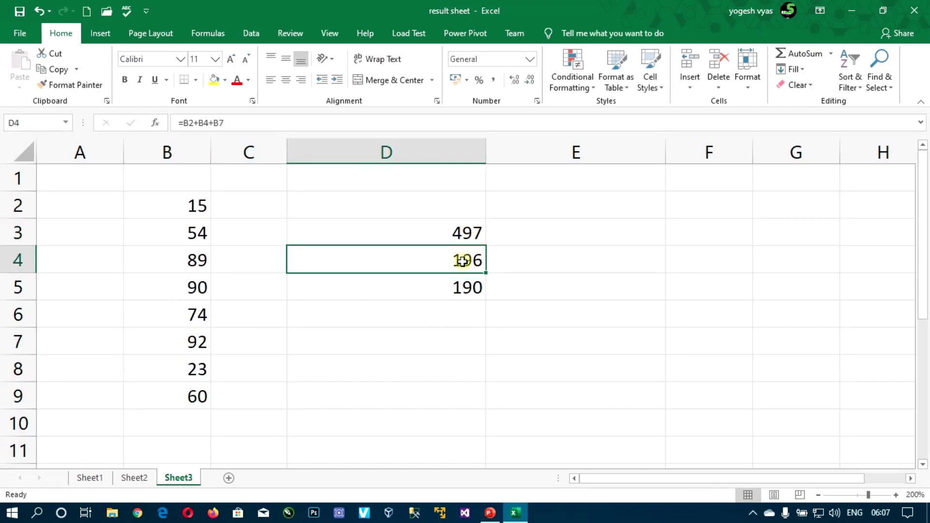
click(469, 286)
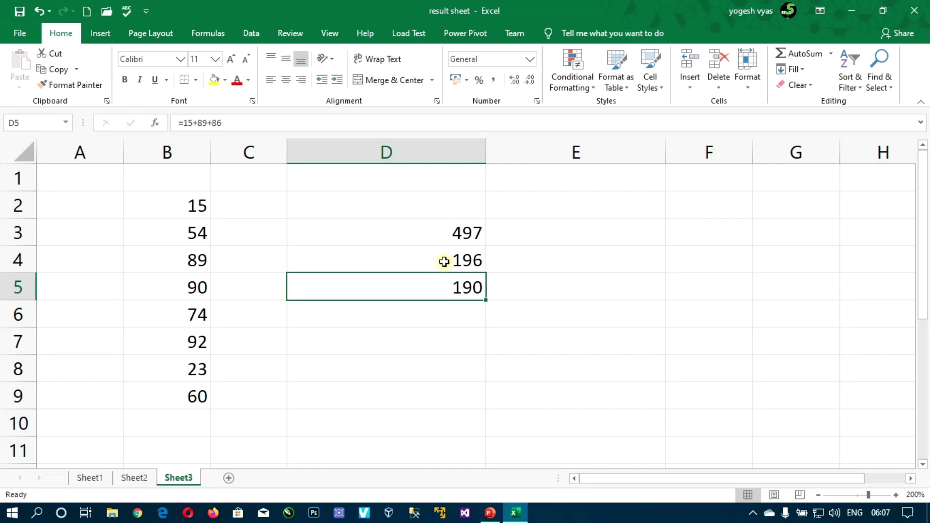
double_click(444, 262)
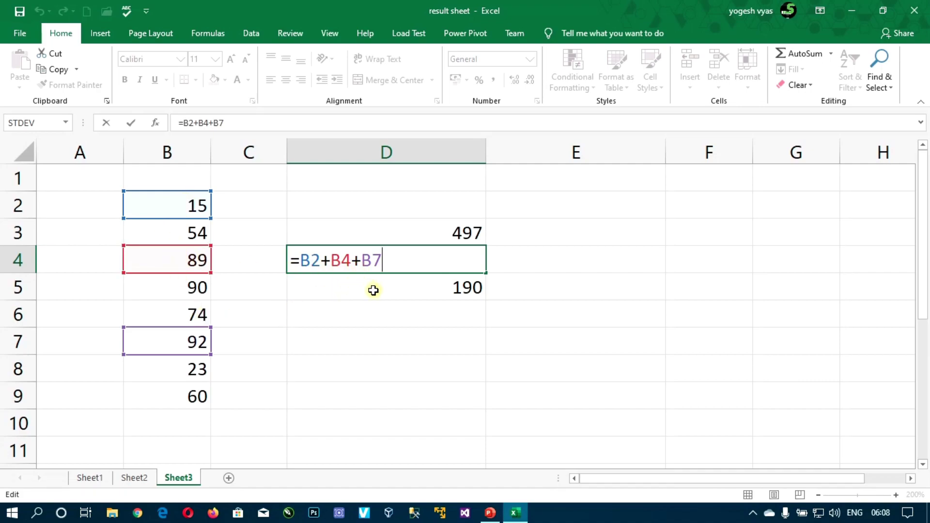
key(ctrl+Return)
click(426, 286)
double_click(426, 287)
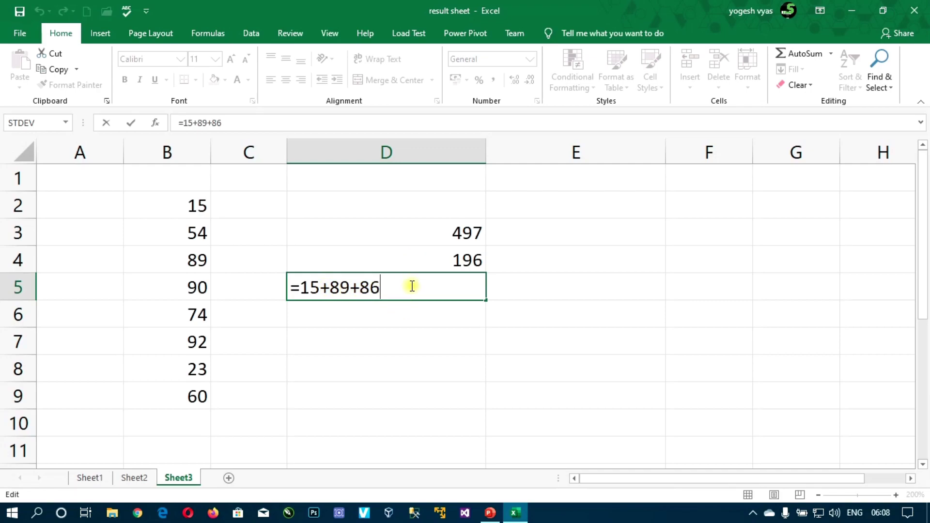
key(Return)
double_click(434, 262)
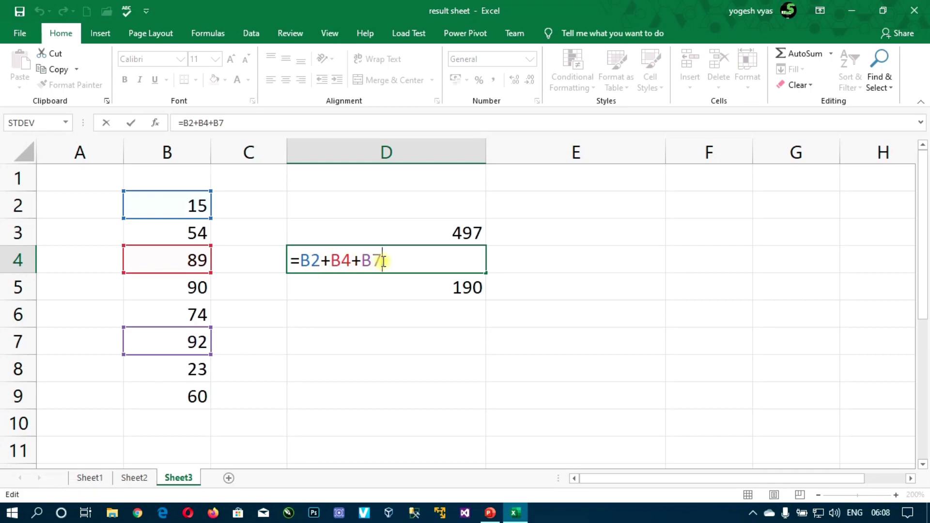
double_click(381, 262)
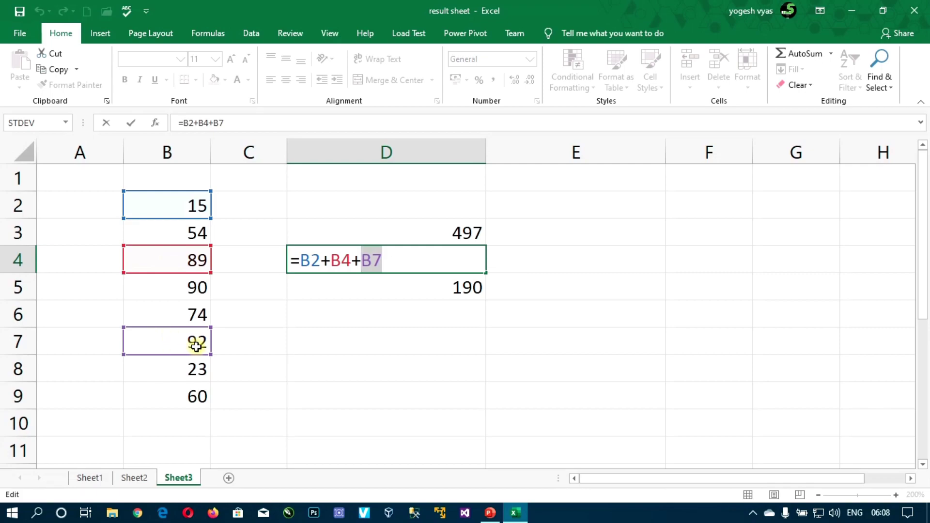
key(ctrl+Return)
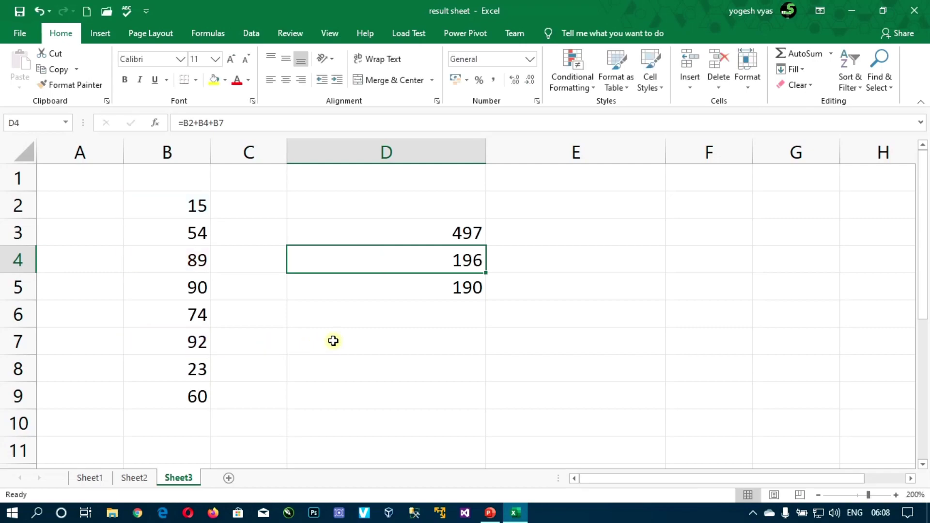
double_click(425, 284)
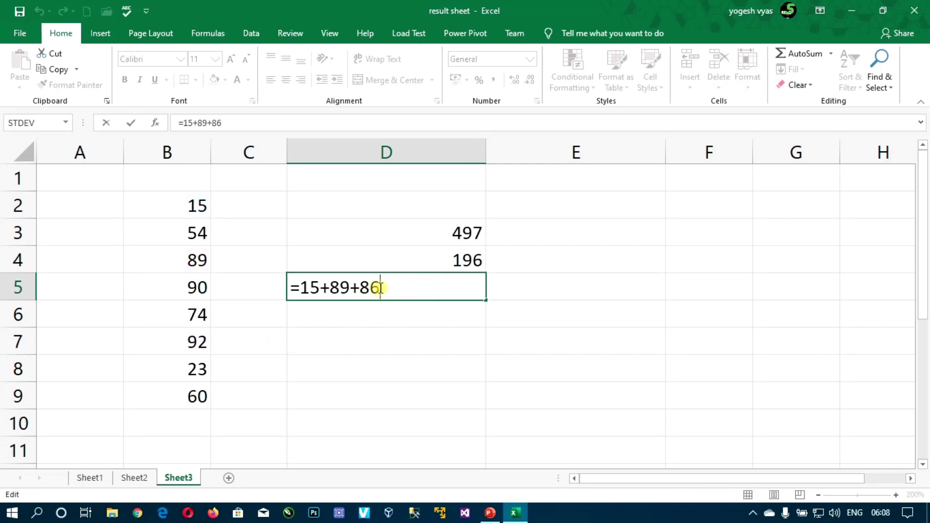
drag(381, 287, 363, 288)
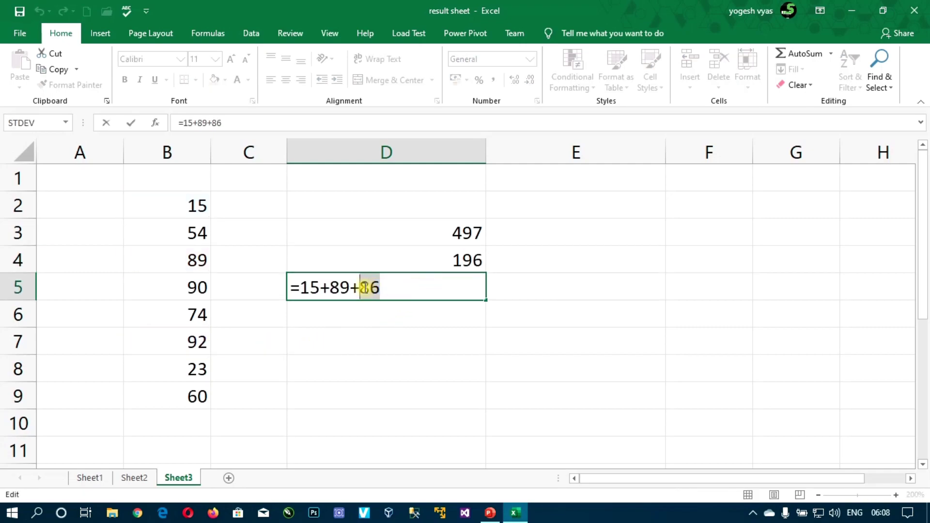
click(378, 287)
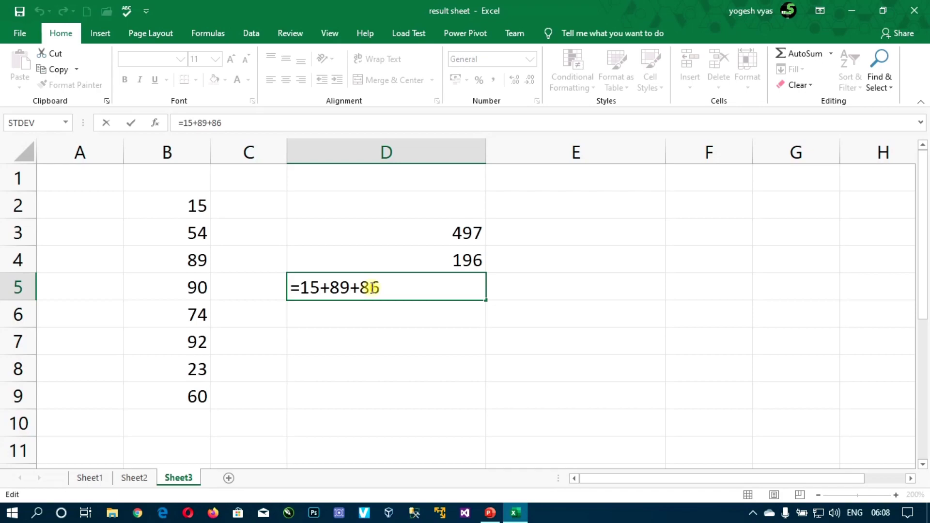
click(455, 260)
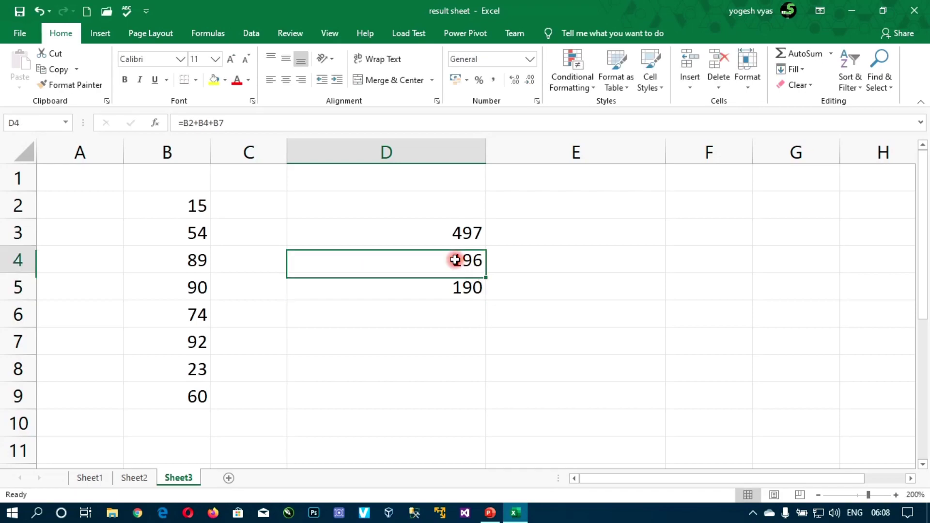
double_click(438, 255)
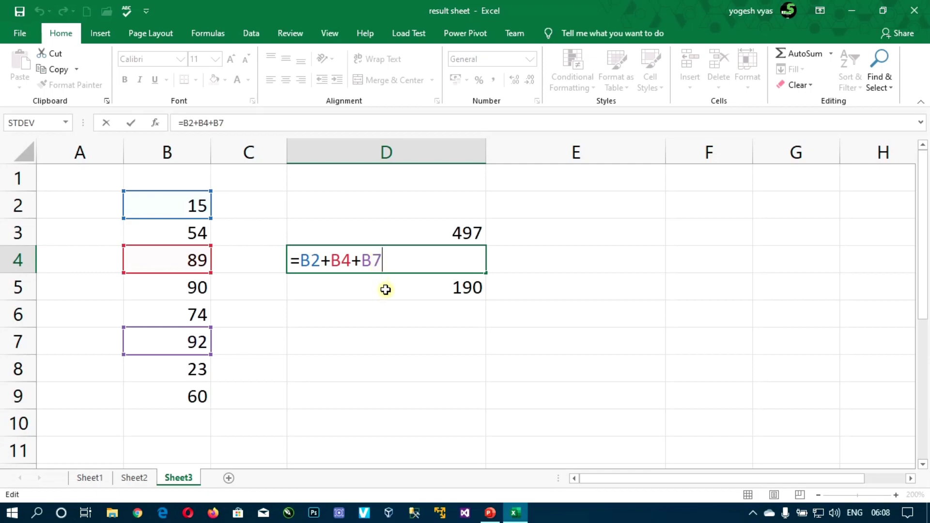
key(Escape)
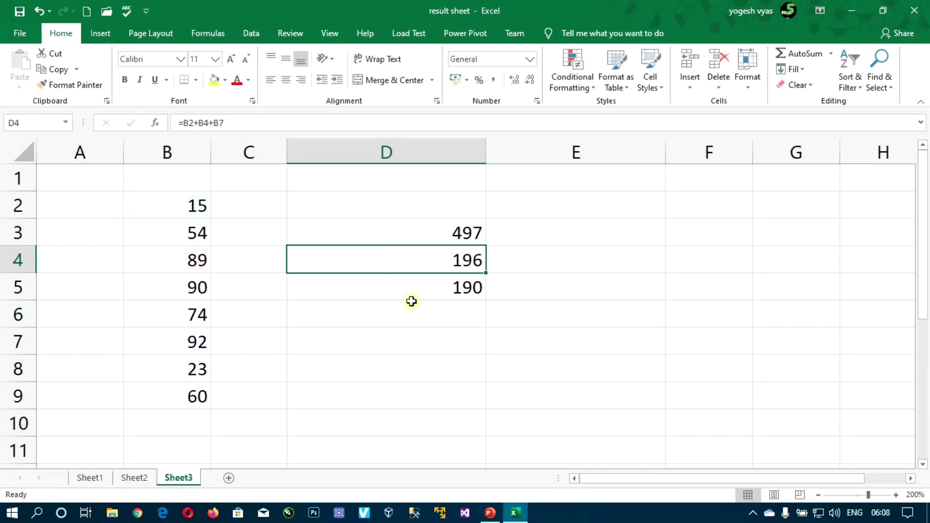